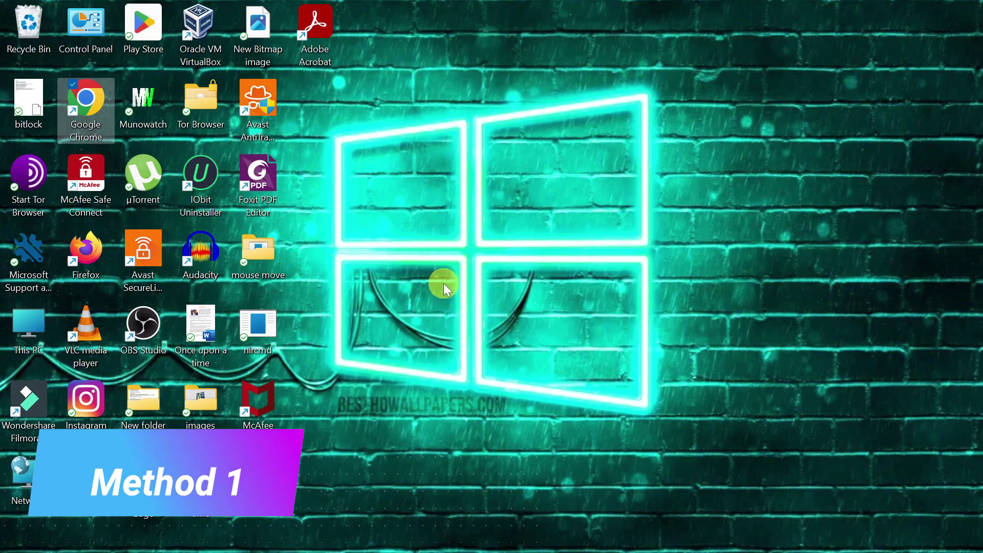
# - Launch Google Chrome from its desktop shortcut to get a New Tab page
pyautogui.doubleClick(92, 107)
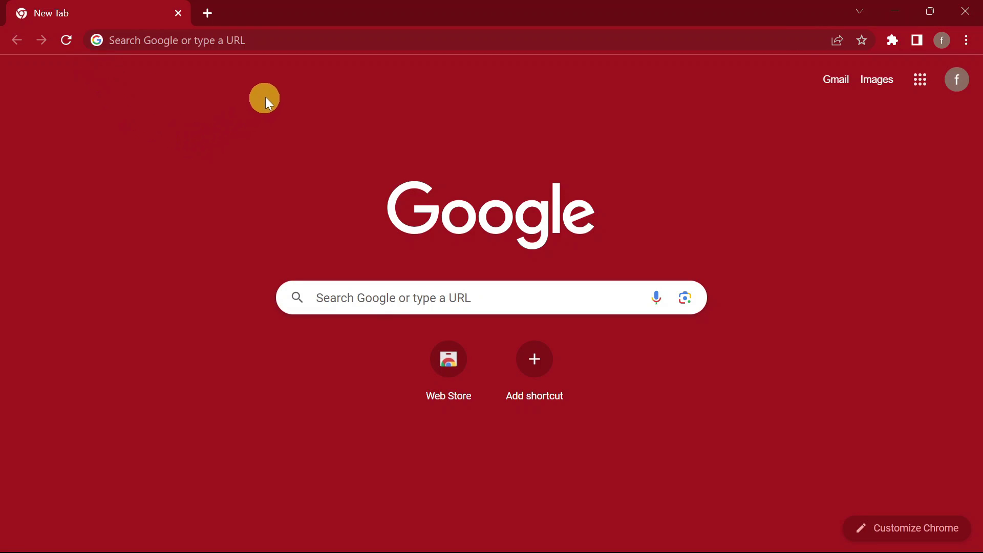
# - Go to microsoft.com/en-hk/software-download/windows10 and look over the Version 22H2 update section
pyautogui.click(295, 42)
pyautogui.write('https://www.microsoft.com/en-hk/software-download/windows10')
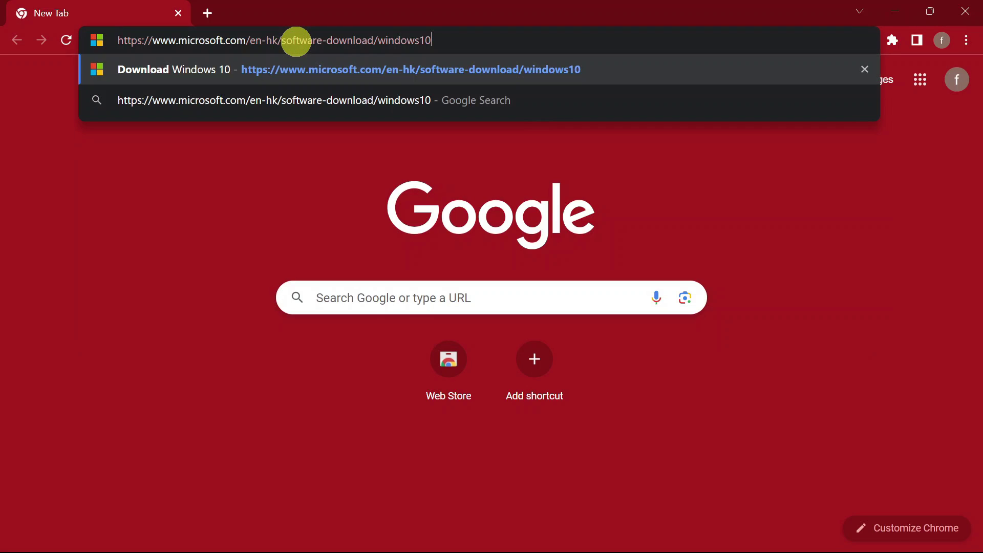
pyautogui.press('Return')
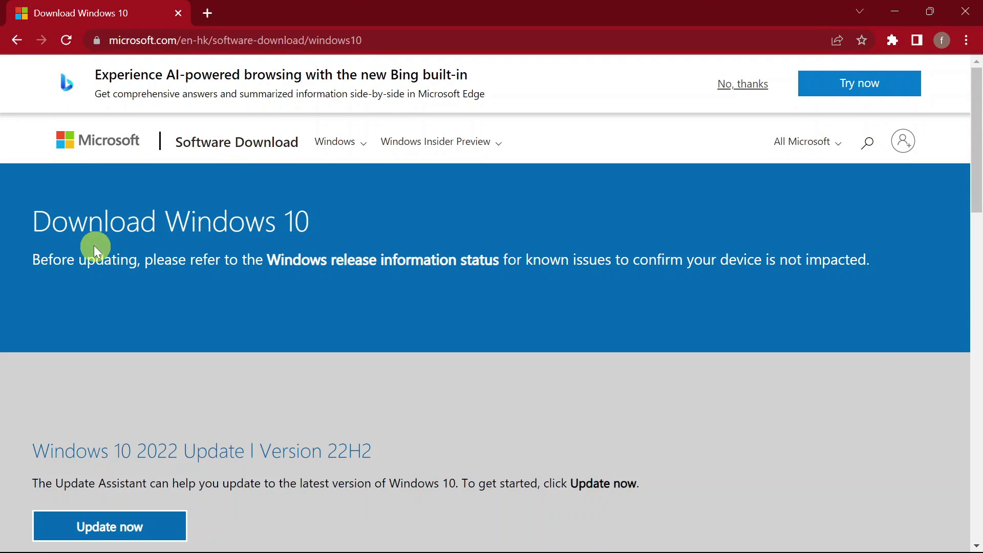
pyautogui.scroll(-3, 80, 248)
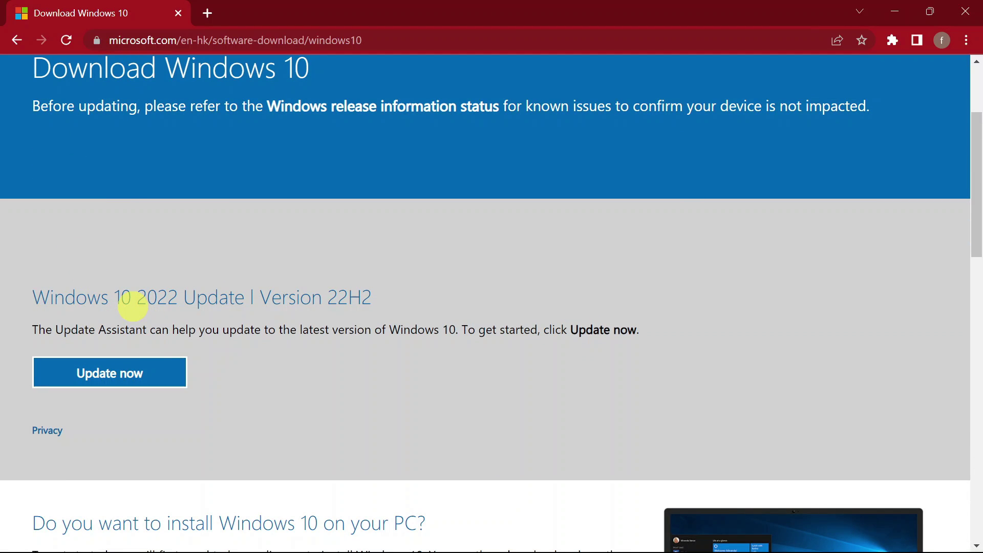
pyautogui.scroll(-1, 132, 306)
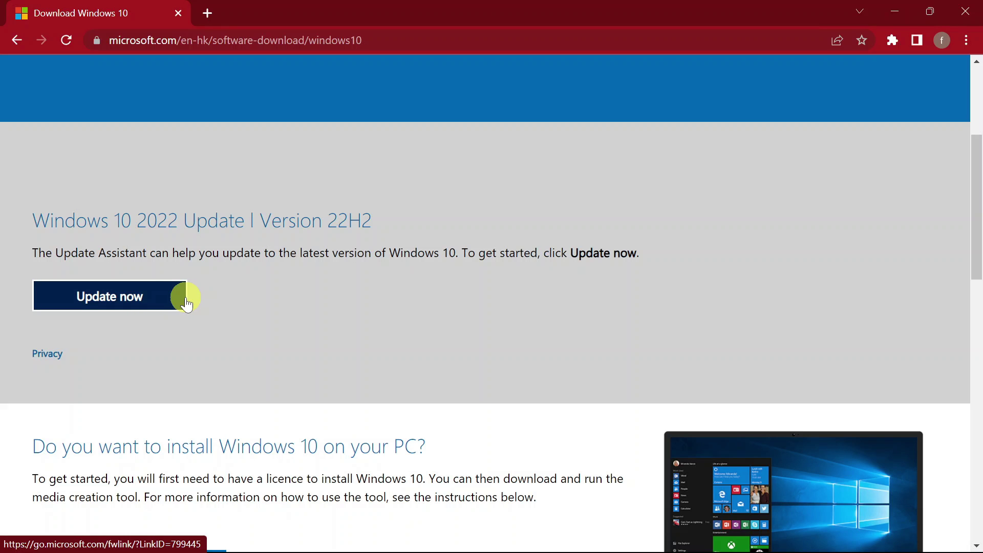
pyautogui.scroll(1, 978, 152)
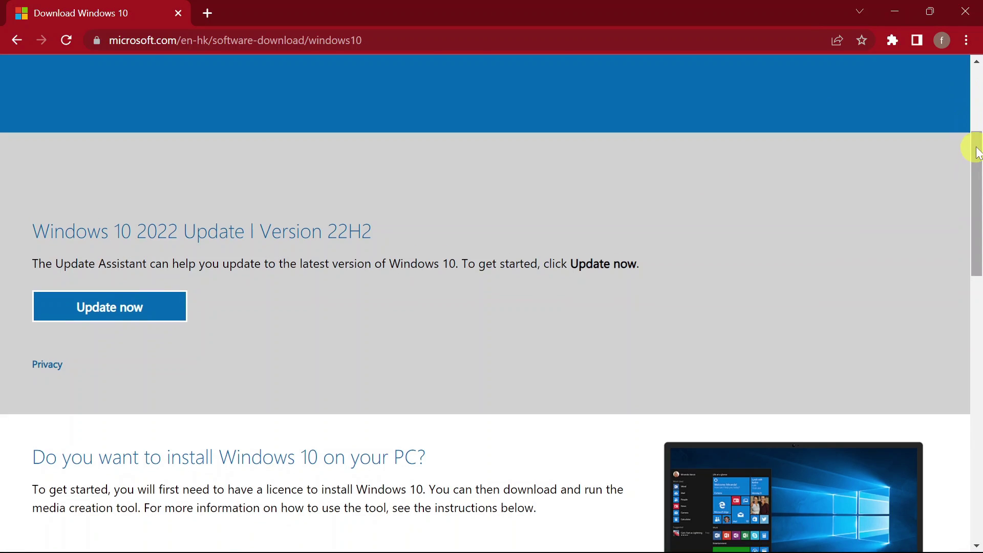
# - Open Chrome's developer tools beside the download page and show the Network conditions panel
pyautogui.moveTo(978, 152); pyautogui.dragTo(972, 60)
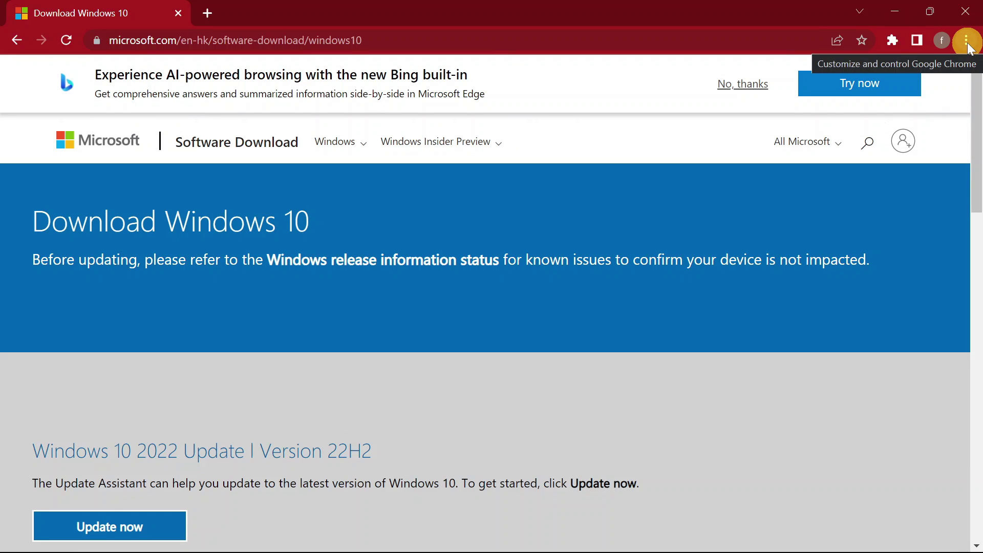
pyautogui.click(967, 43)
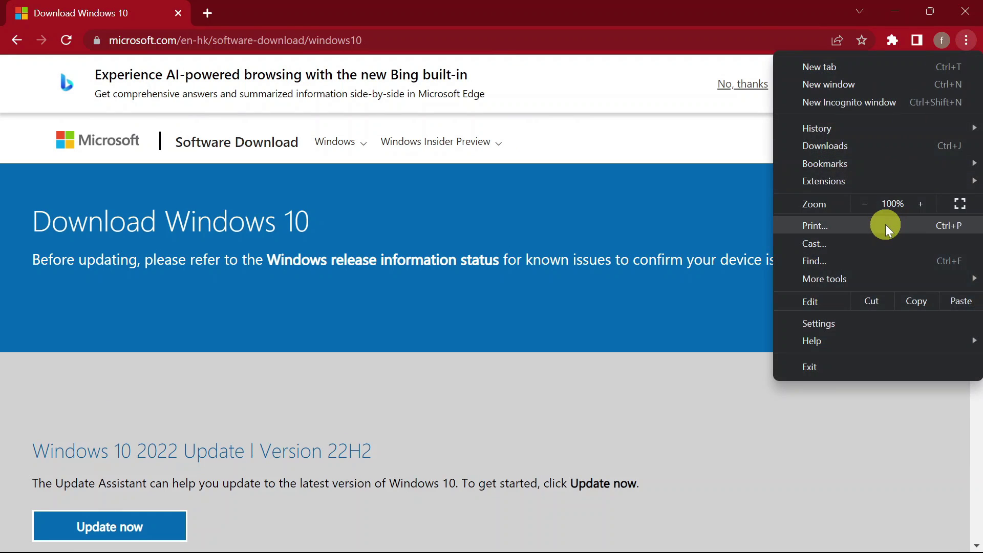
pyautogui.moveTo(889, 277)
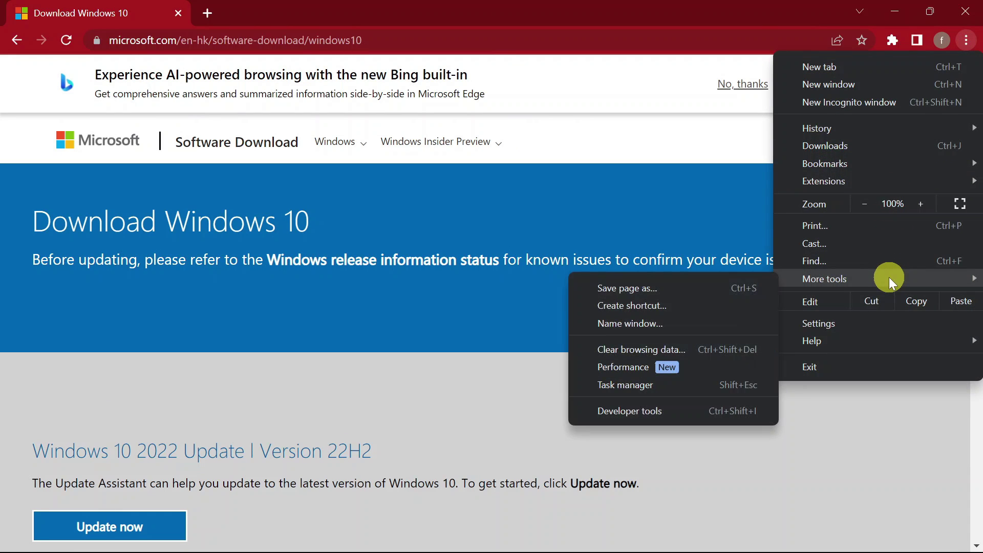
pyautogui.click(684, 413)
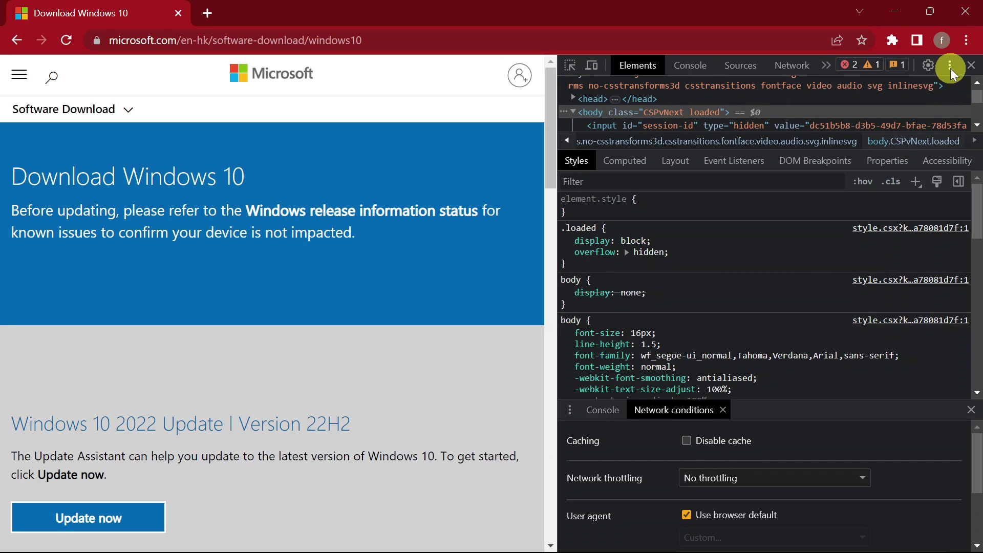
pyautogui.click(950, 66)
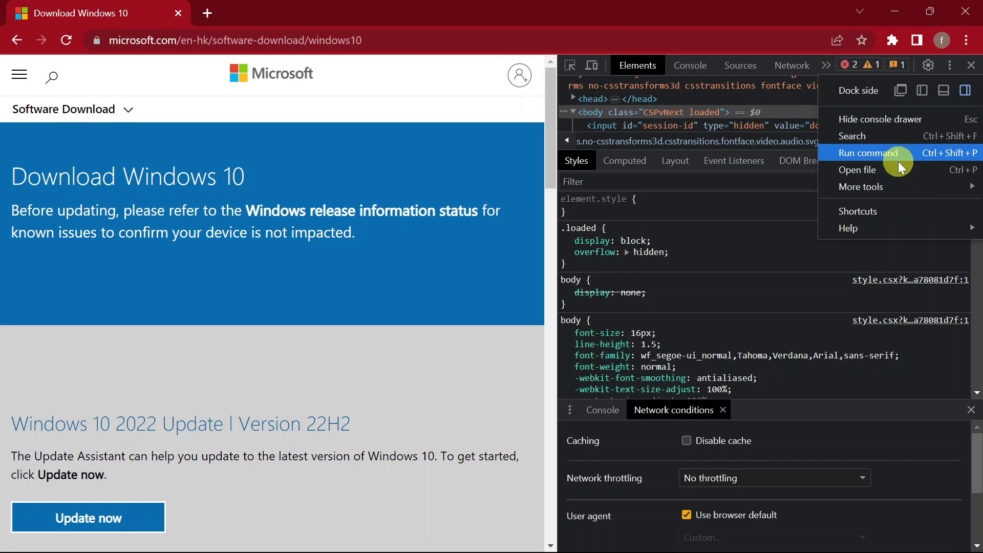
pyautogui.moveTo(903, 188)
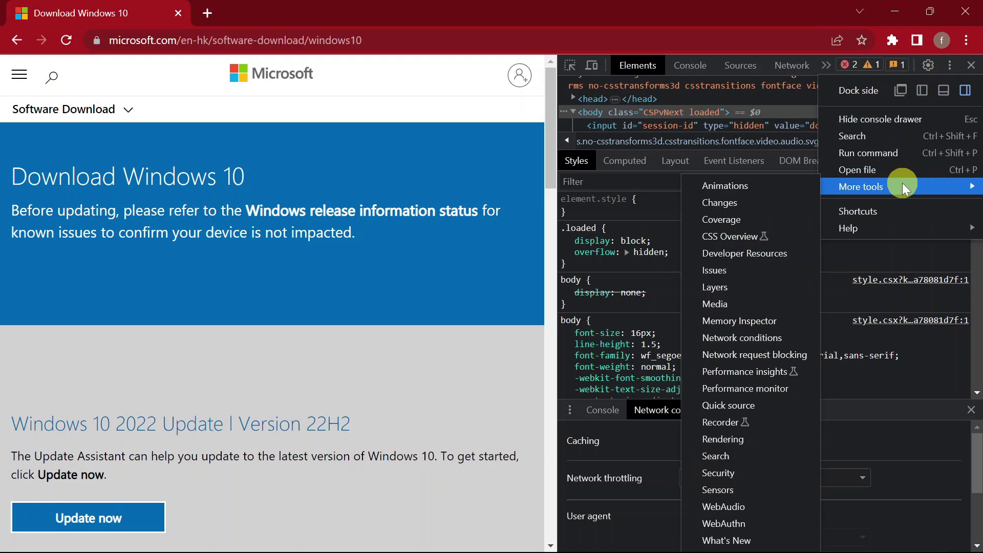
pyautogui.click(720, 338)
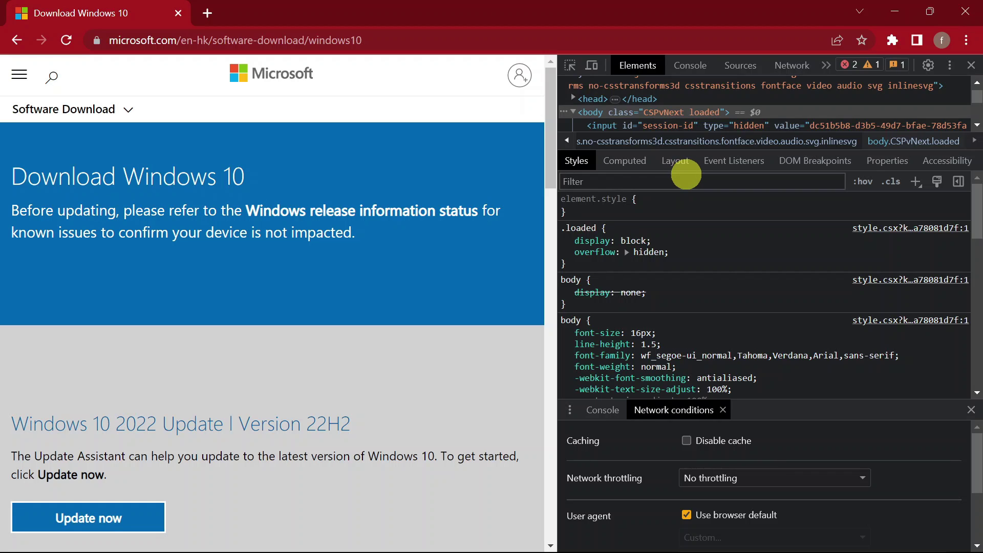
# - Uncheck 'Use browser default' for the user agent and open the Custom… preset list
pyautogui.scroll(-3, 684, 199)
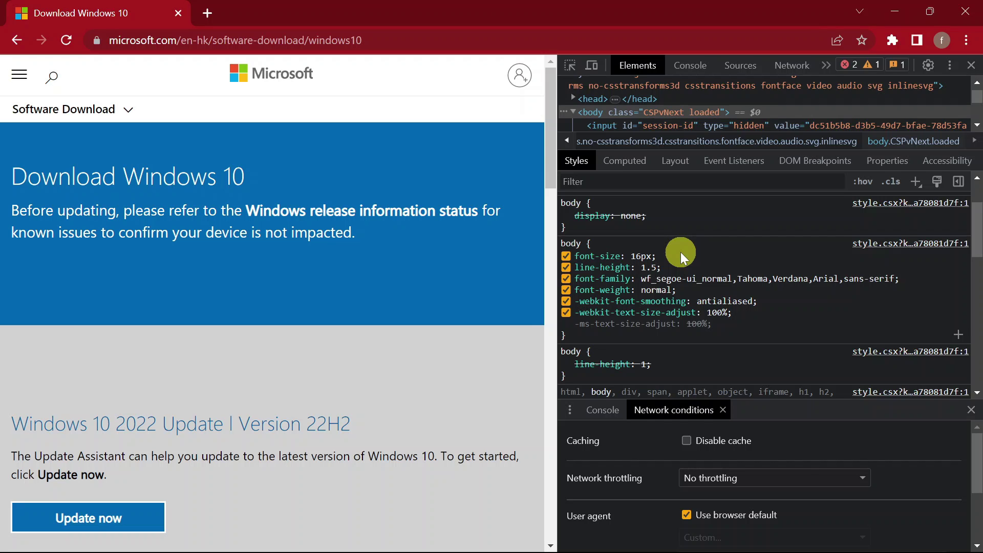
pyautogui.scroll(-5, 684, 253)
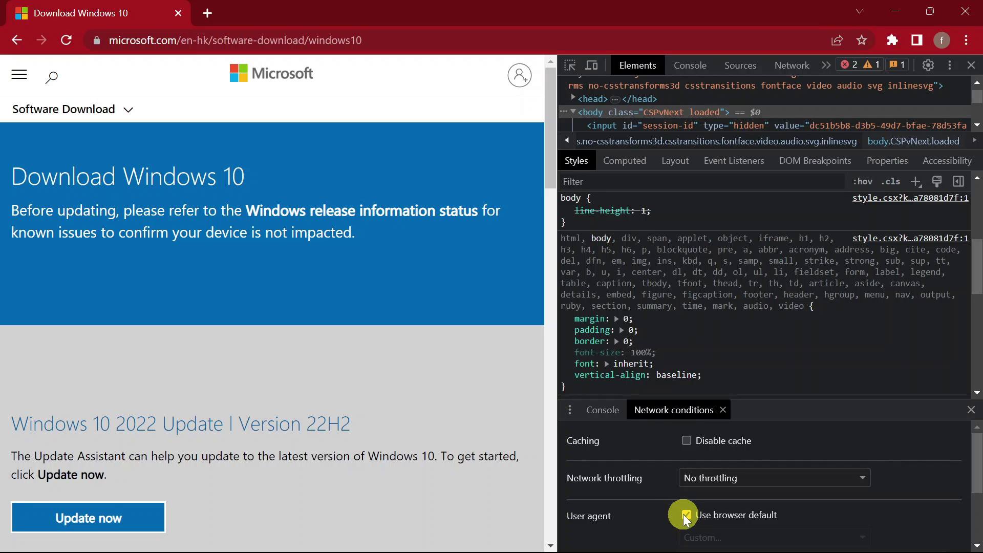
pyautogui.click(686, 514)
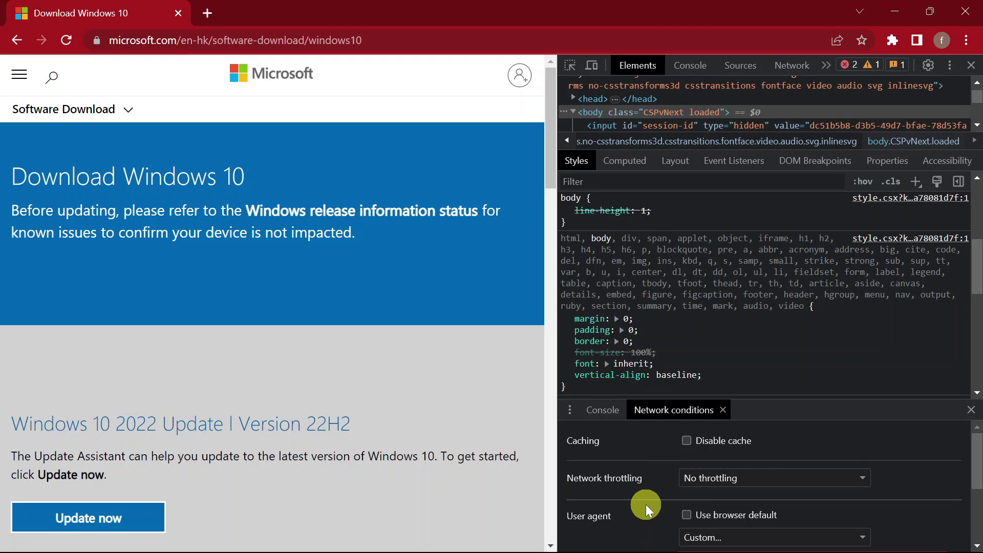
pyautogui.scroll(-2, 646, 505)
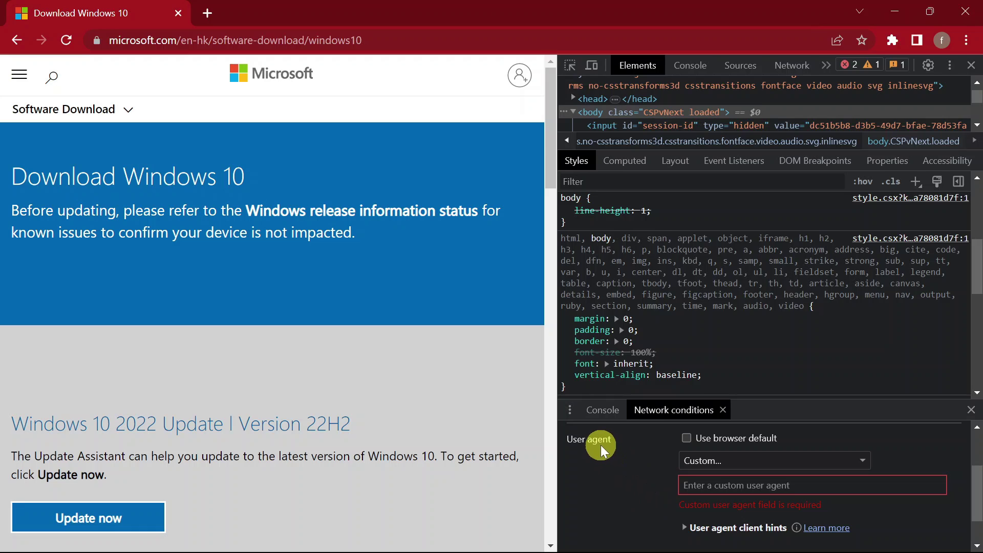
pyautogui.click(787, 459)
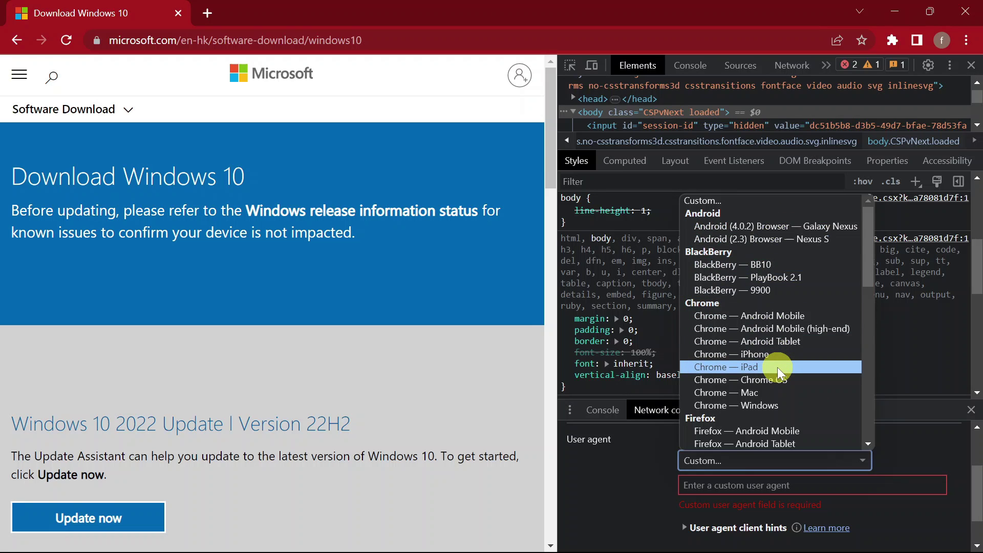
# - Spoof the 'Android (4.0.2) Browser — Galaxy Nexus' user agent and reload the page
pyautogui.scroll(-9, 777, 370)
pyautogui.scroll(10, 777, 370)
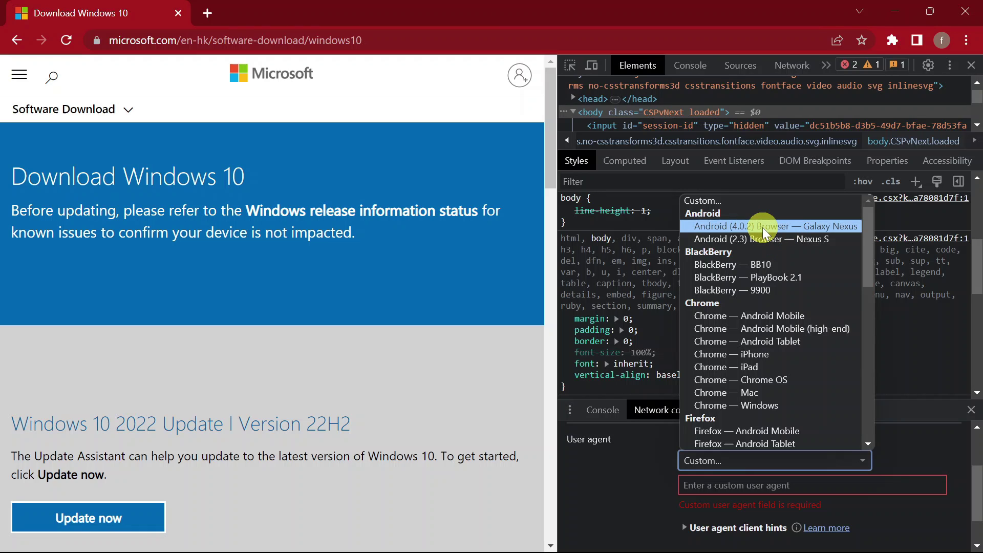
pyautogui.click(762, 227)
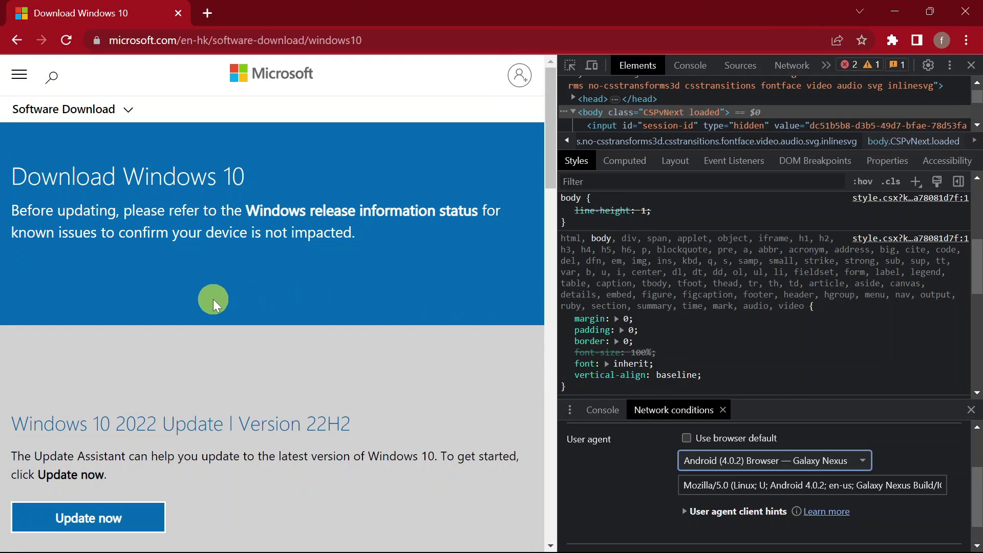
pyautogui.click(68, 41)
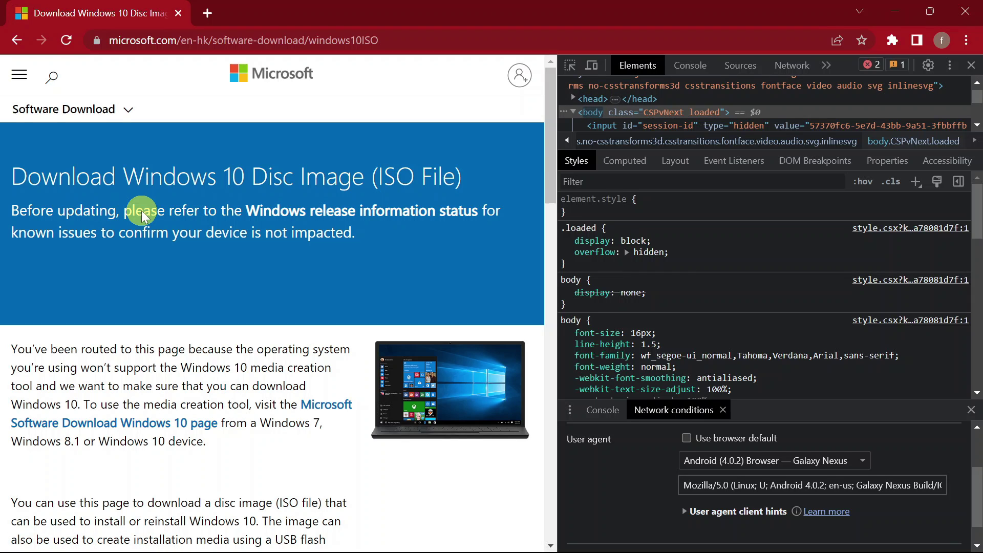
# - Scroll the reloaded ISO page to the Windows 10 Version 22H2 Select edition dropdown
pyautogui.scroll(-7, 142, 213)
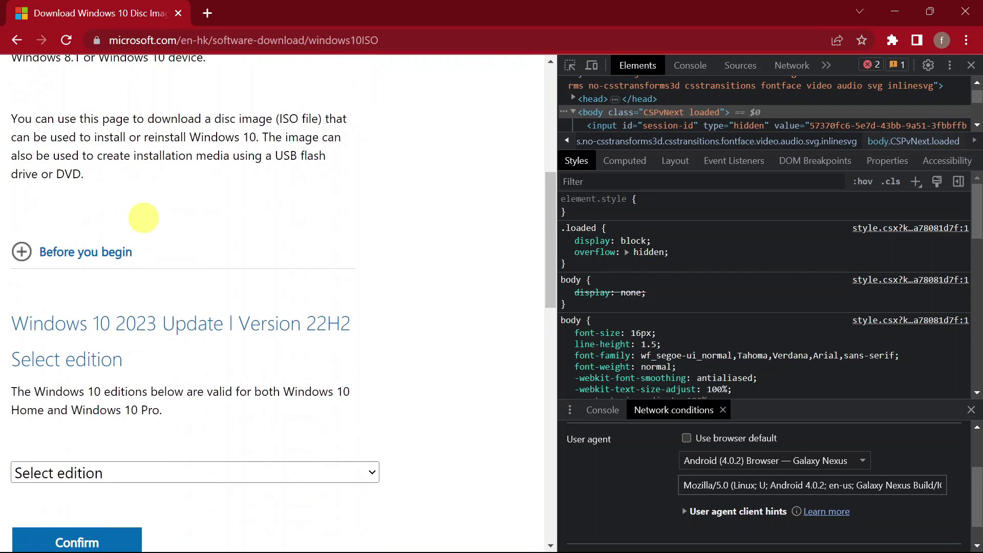
pyautogui.scroll(-1, 144, 220)
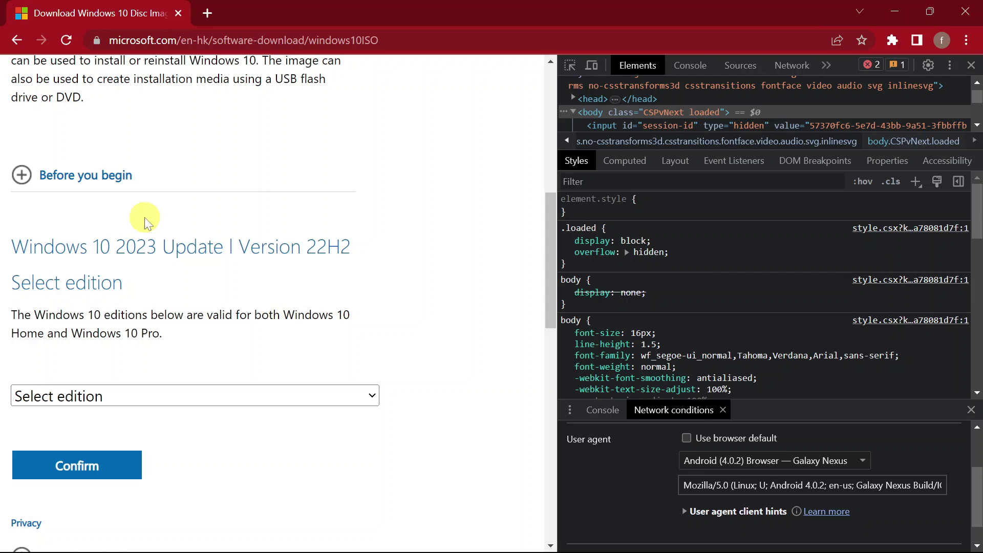
pyautogui.scroll(3, 142, 219)
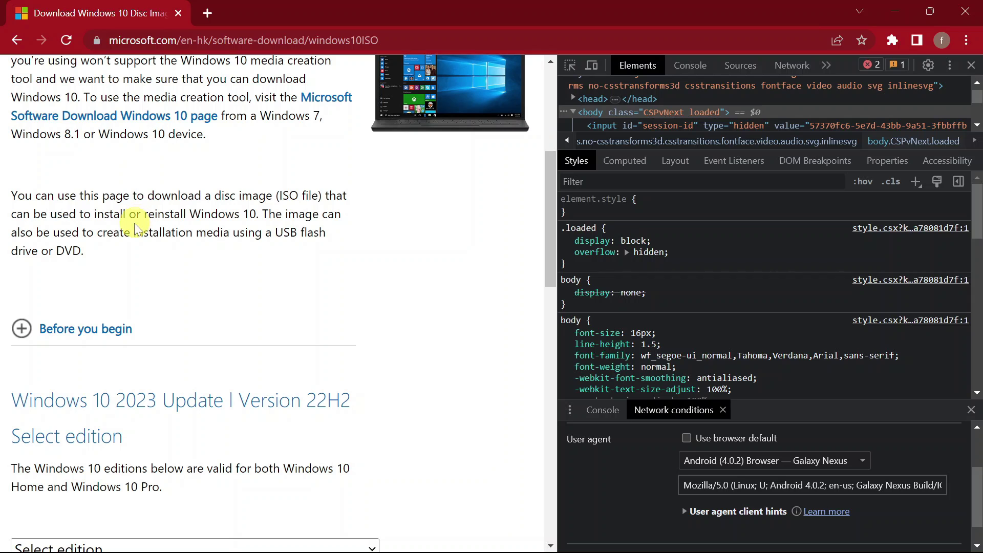
# - Confirm Windows 10 (multi-edition ISO) as edition and choose English (United States) as language
pyautogui.scroll(2, 137, 220)
pyautogui.scroll(-2, 136, 228)
pyautogui.scroll(-5, 136, 232)
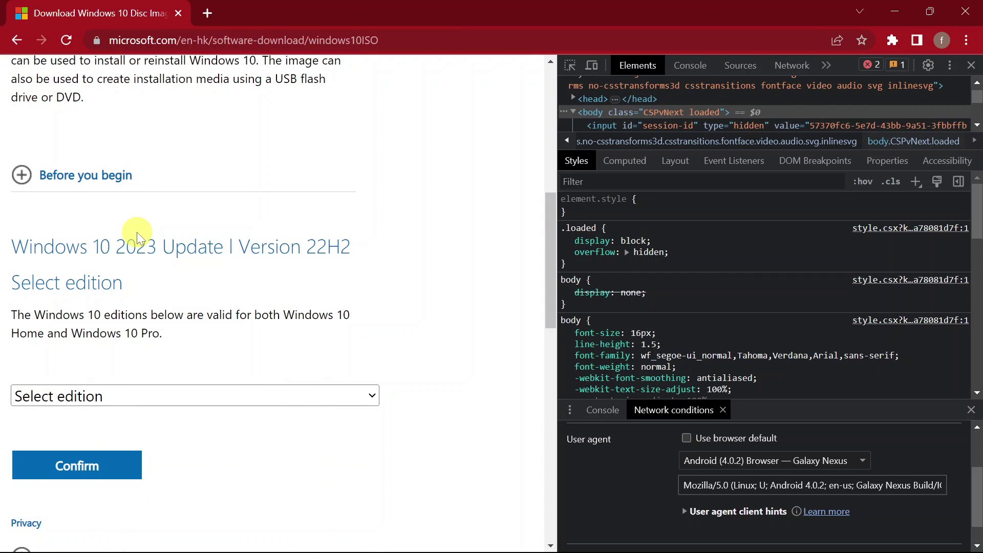
pyautogui.click(195, 323)
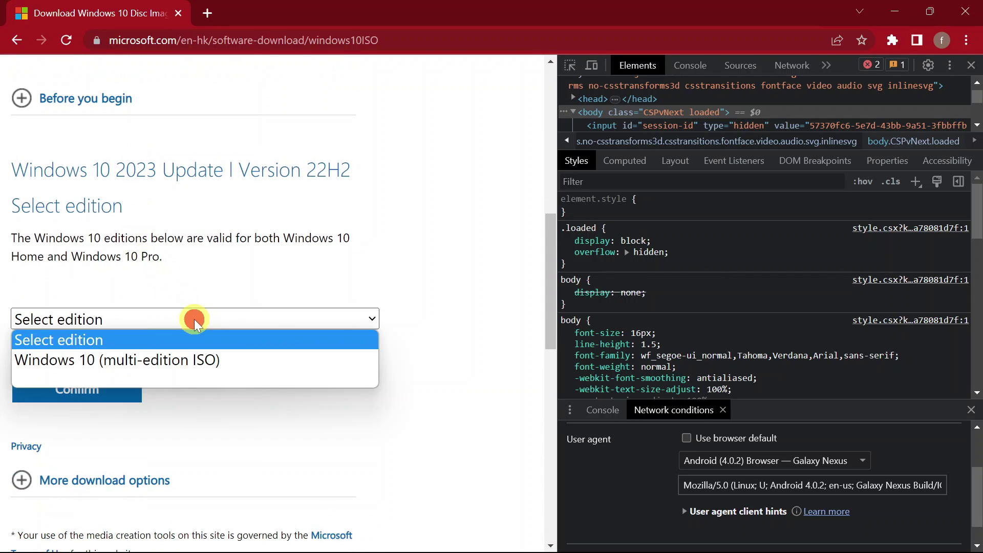
pyautogui.click(210, 360)
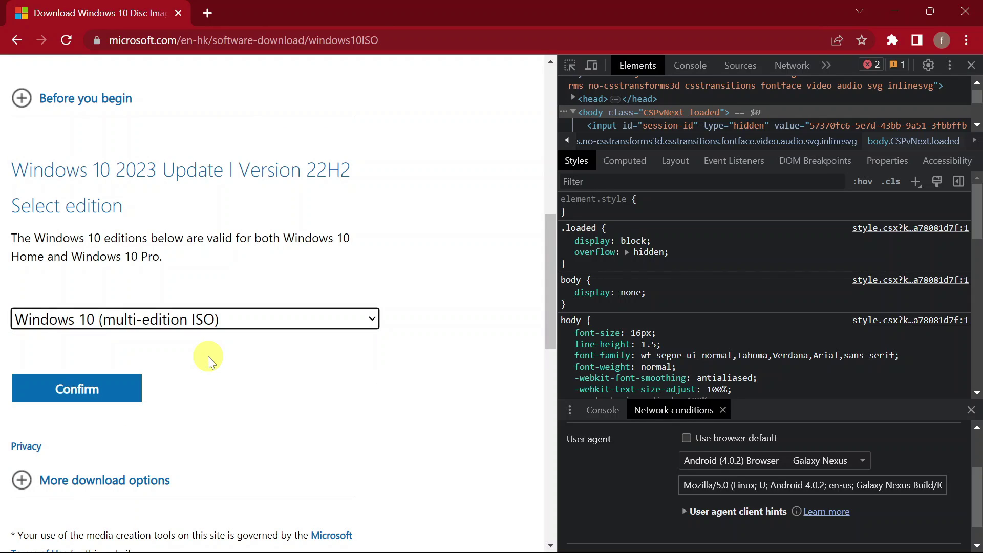
pyautogui.click(122, 385)
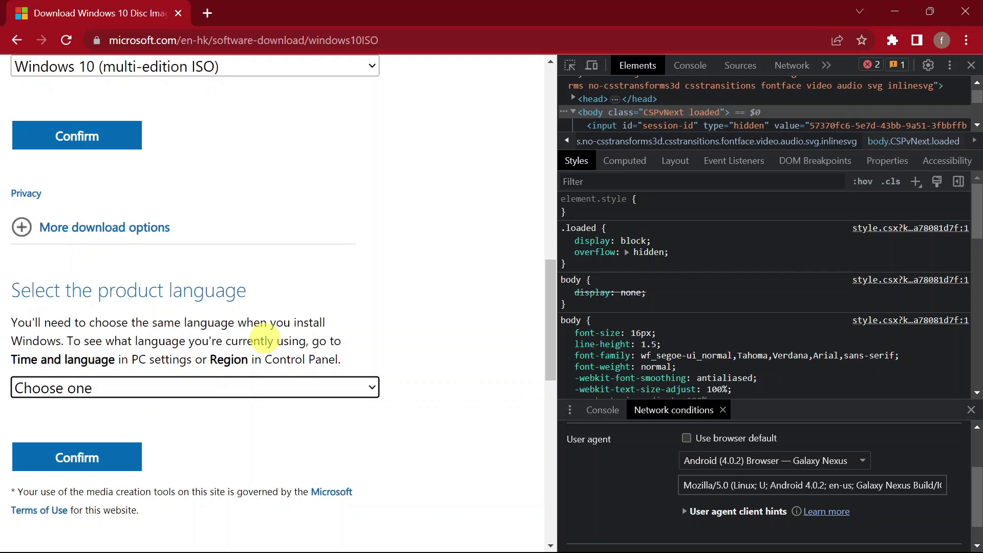
pyautogui.click(292, 389)
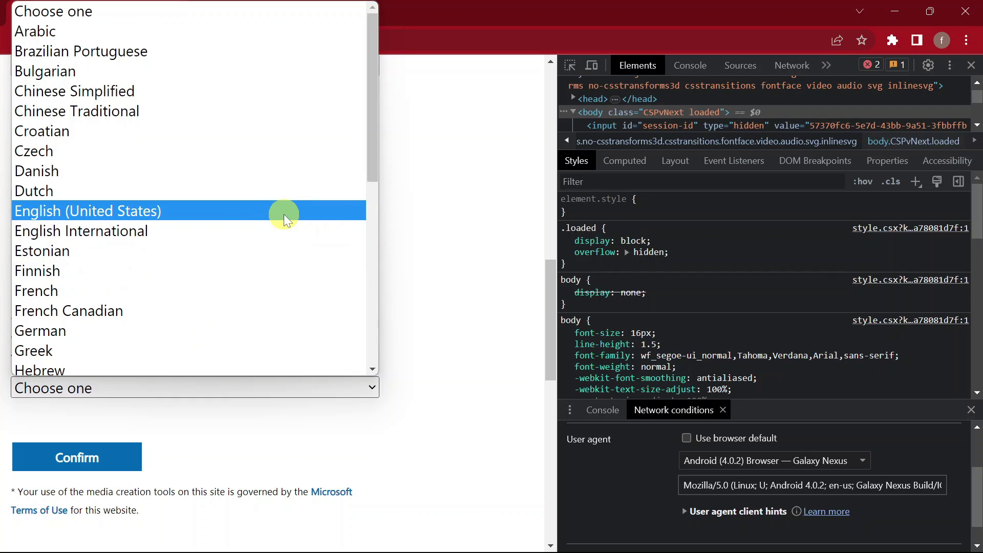
pyautogui.click(284, 214)
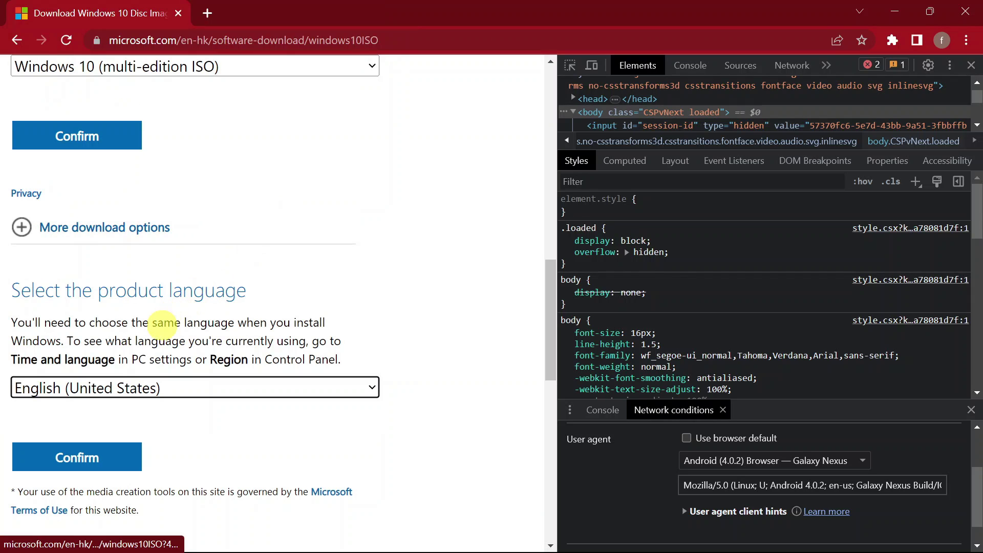
# - Confirm English (United States), start the 64-bit ISO download, and view its progress in Recent Downloads
pyautogui.click(133, 452)
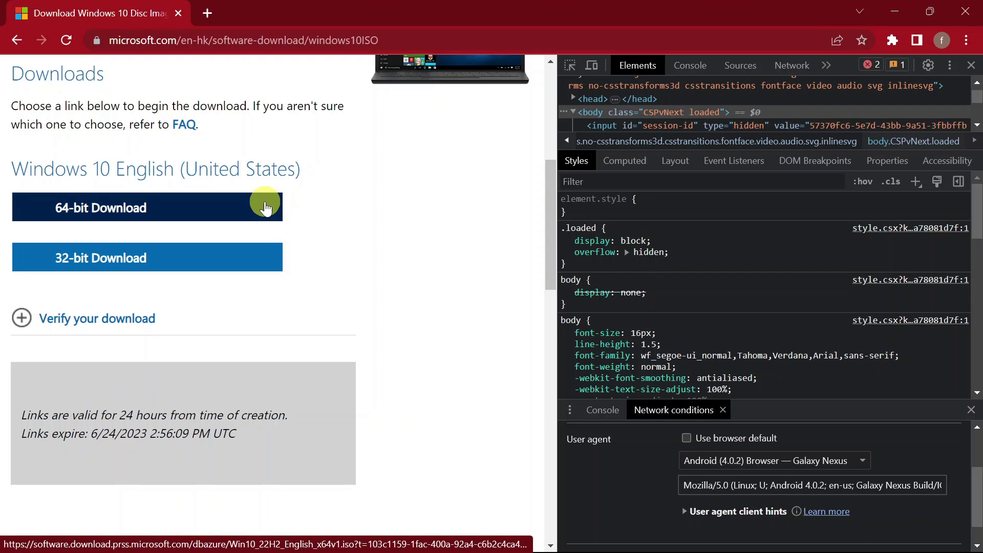
pyautogui.click(265, 207)
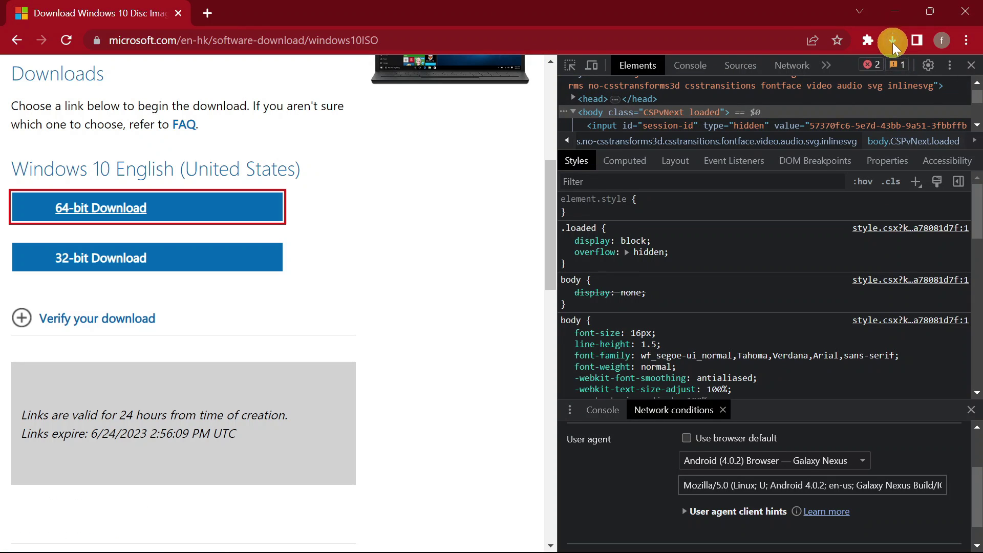
pyautogui.click(892, 40)
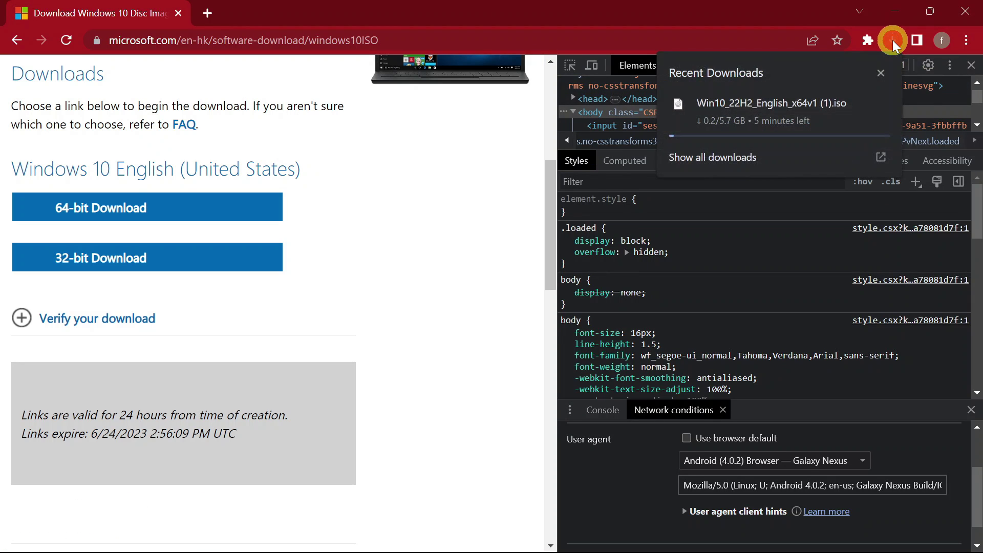
pyautogui.moveTo(770, 103)
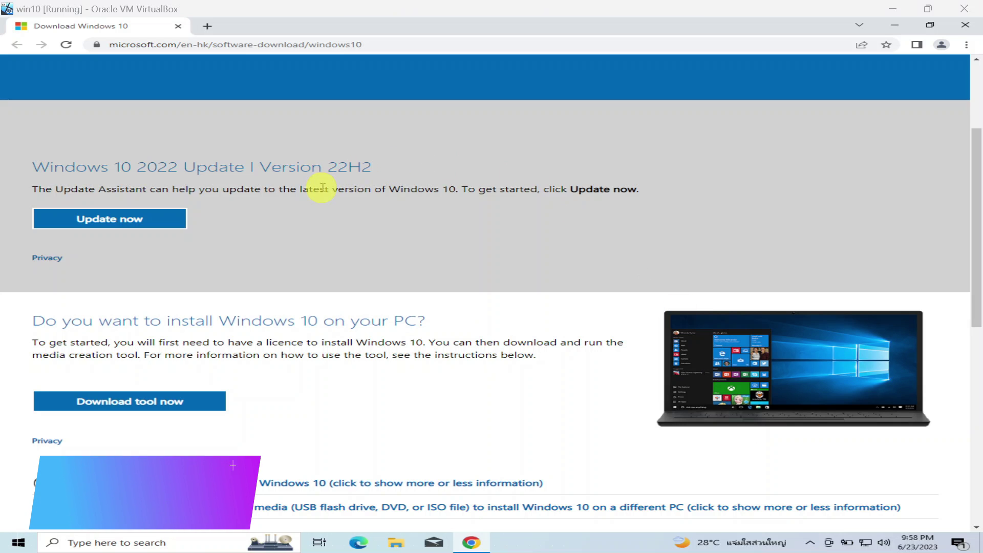
# - Download MediaCreationTool22H2.exe with Download tool now and run it from the download bar
pyautogui.scroll(-1, 297, 307)
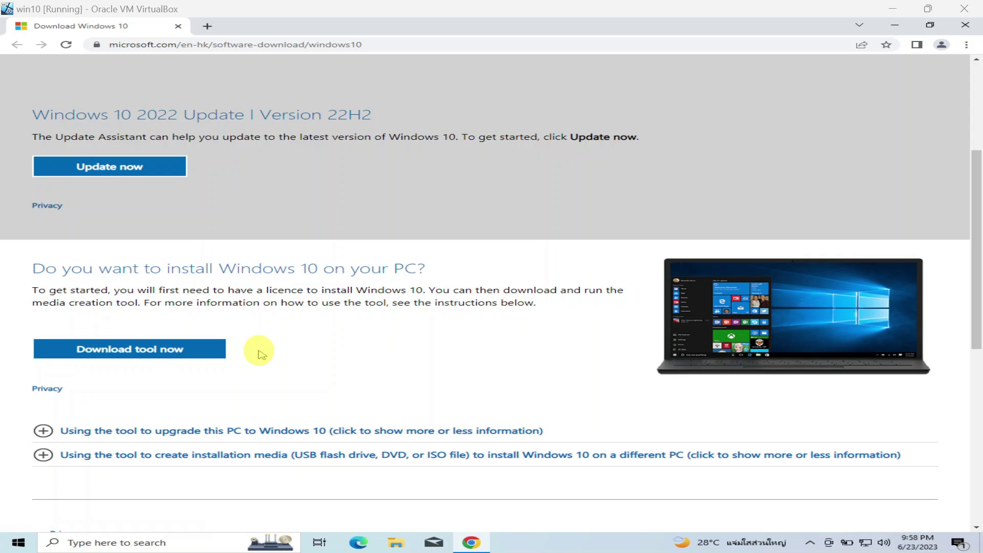
pyautogui.click(153, 352)
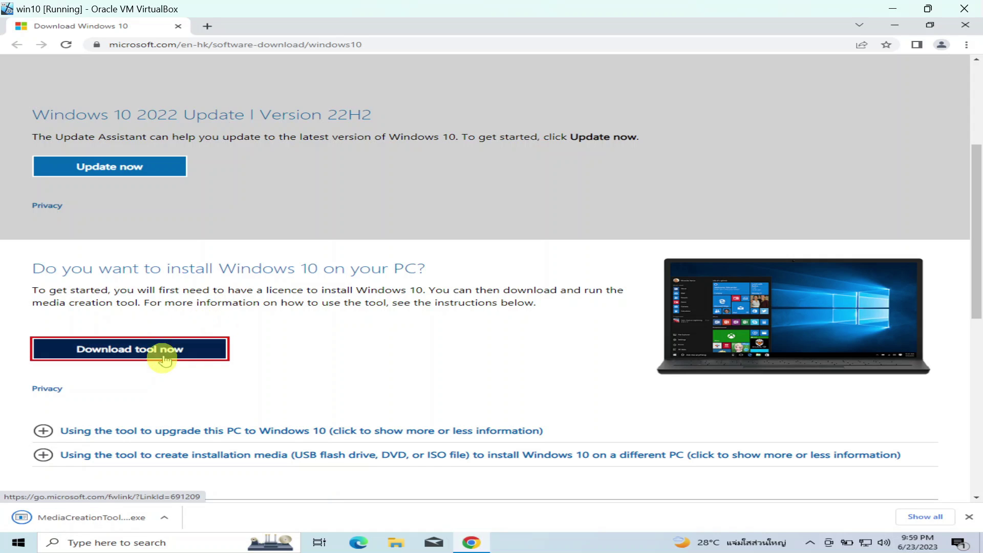
pyautogui.click(117, 519)
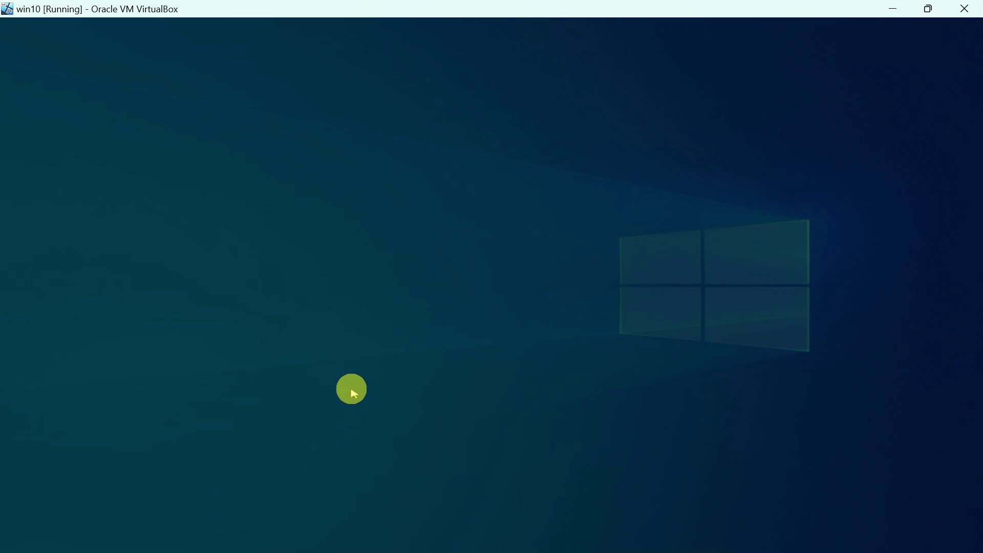
# - Approve the UAC prompt for the media creation tool and minimize Chrome to reveal Windows 10 Setup
pyautogui.click(411, 352)
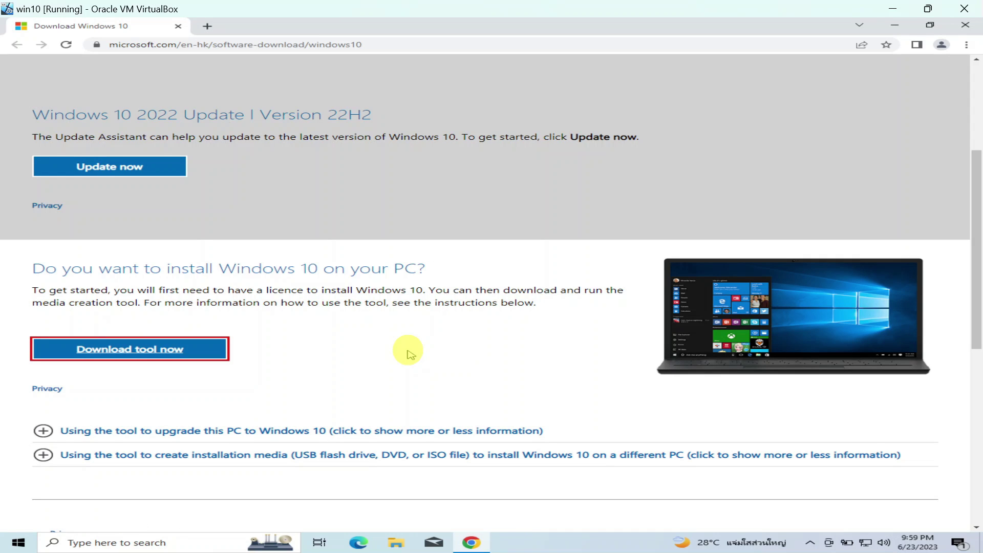
pyautogui.click(894, 25)
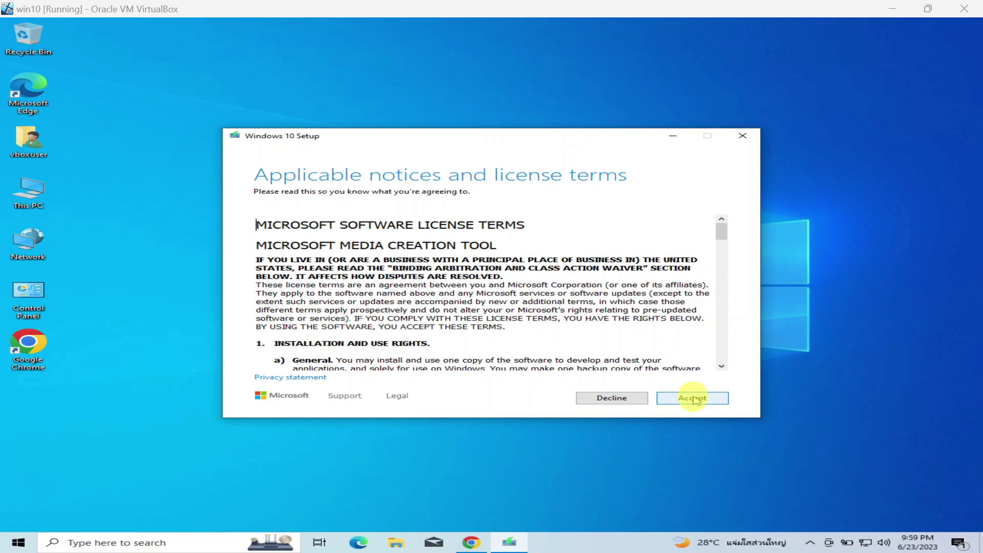
# - Accept the Windows 10 license terms and choose 'Create installation media for another PC'
pyautogui.click(694, 399)
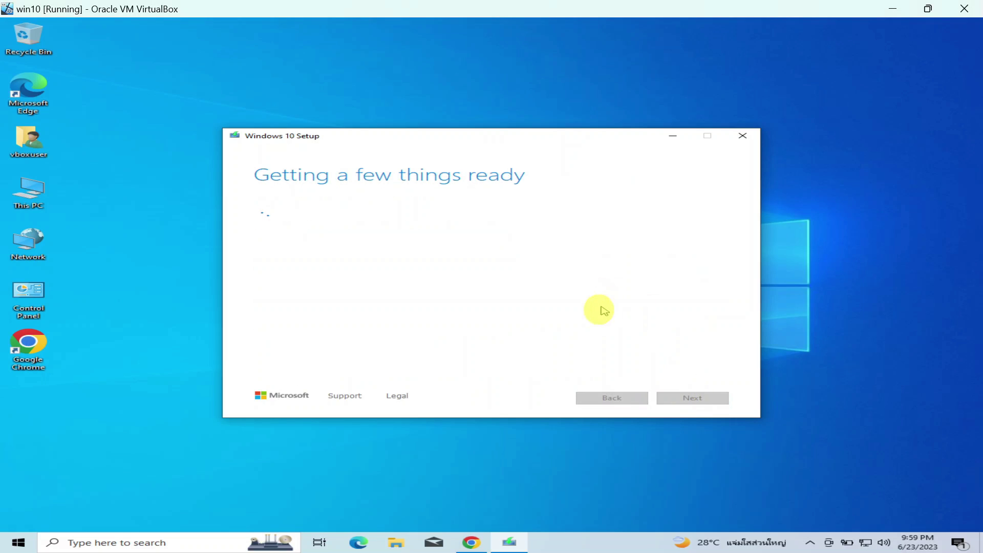
pyautogui.click(909, 470)
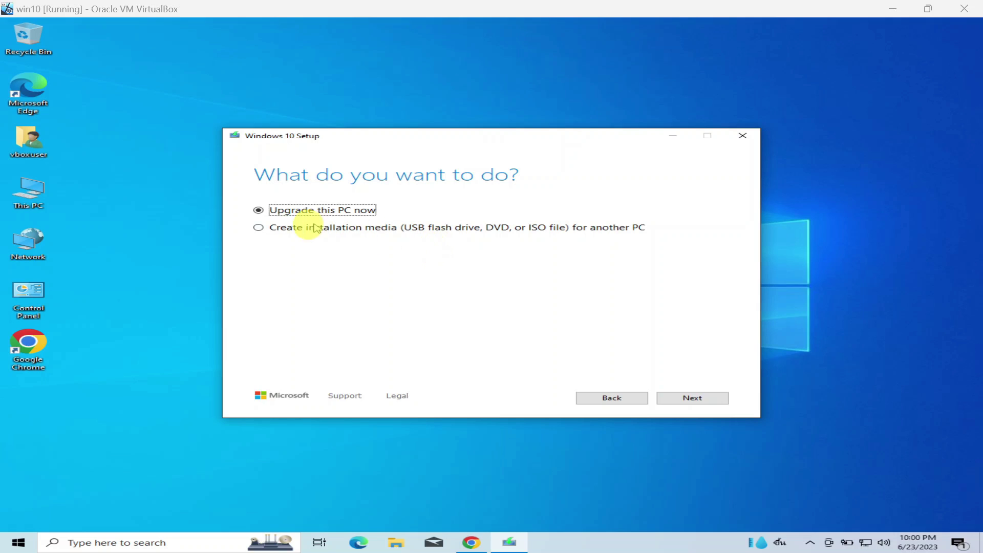
pyautogui.click(259, 228)
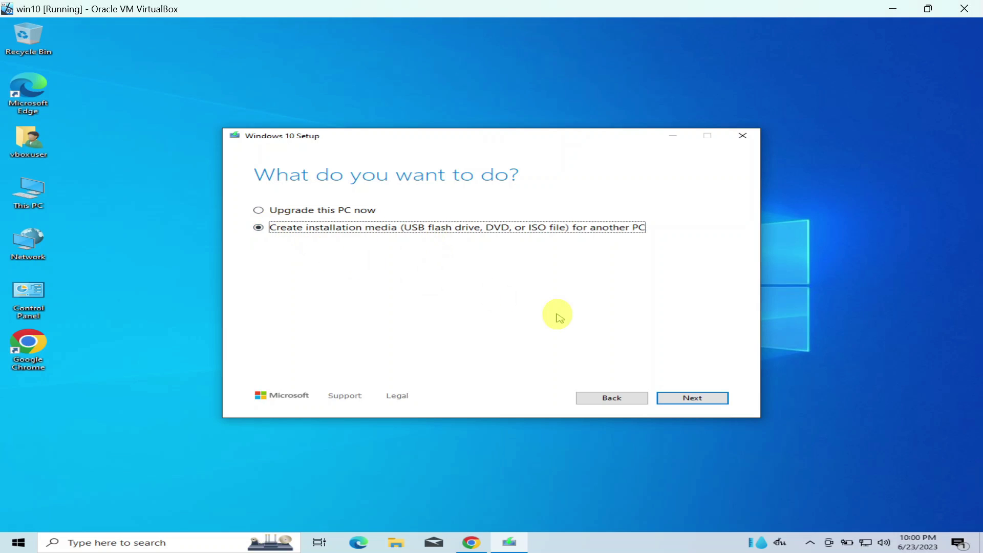
pyautogui.click(689, 398)
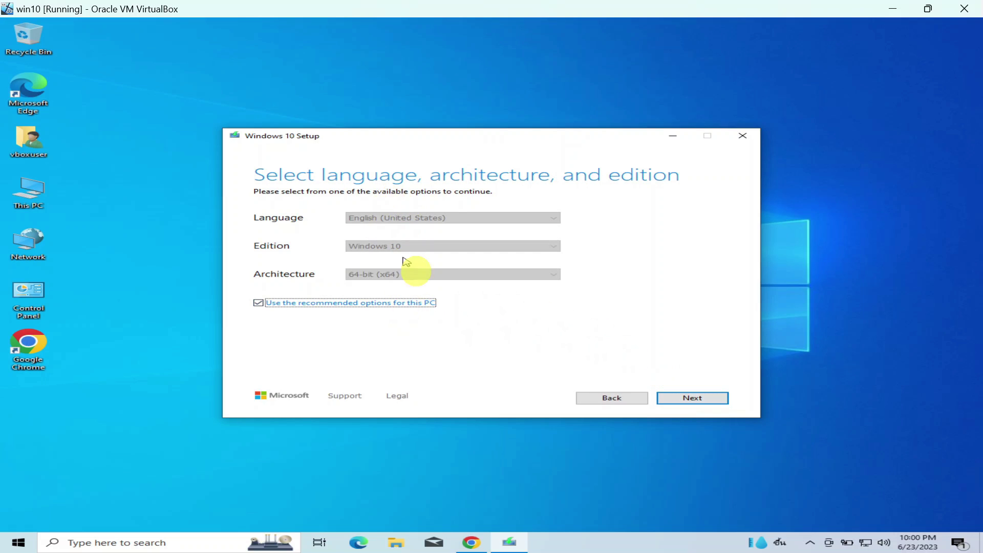
# - Keep English, Windows 10, 64-bit, choose ISO file, and save it as 'Windows' in Downloads
pyautogui.click(693, 399)
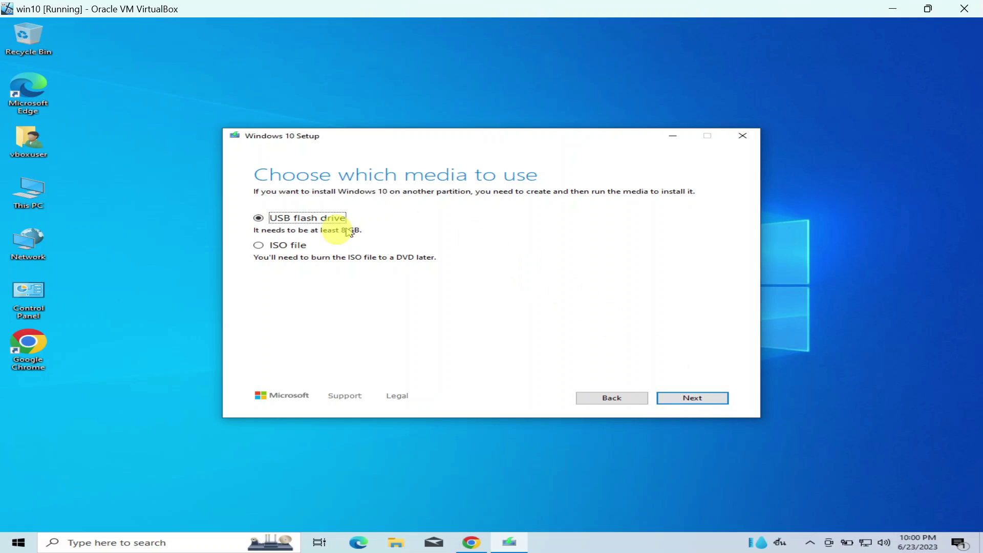
pyautogui.click(262, 246)
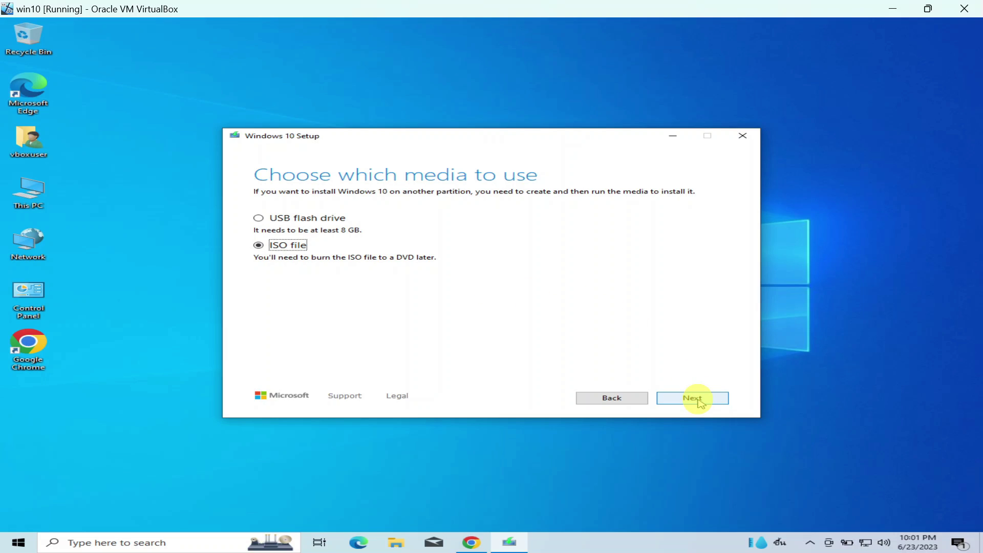
pyautogui.click(699, 399)
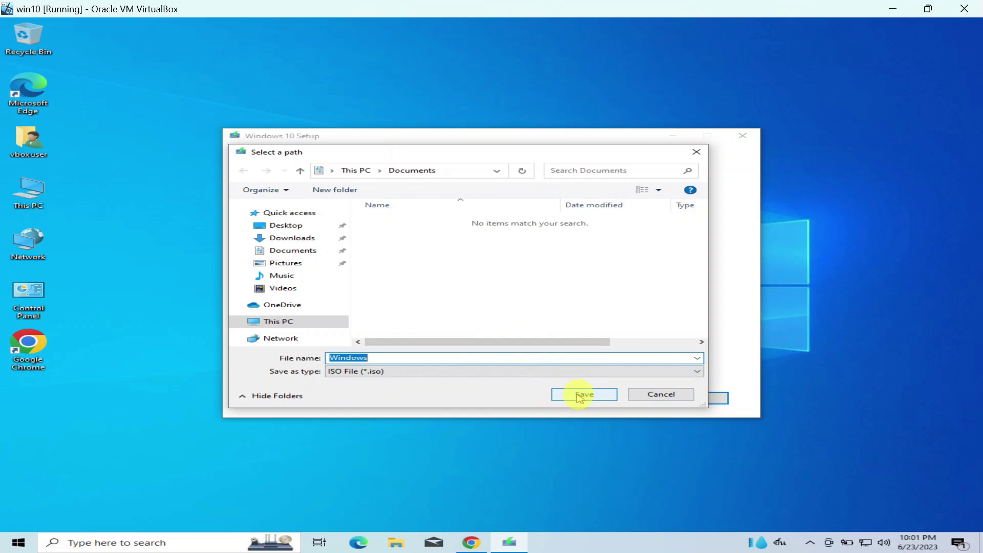
pyautogui.click(305, 237)
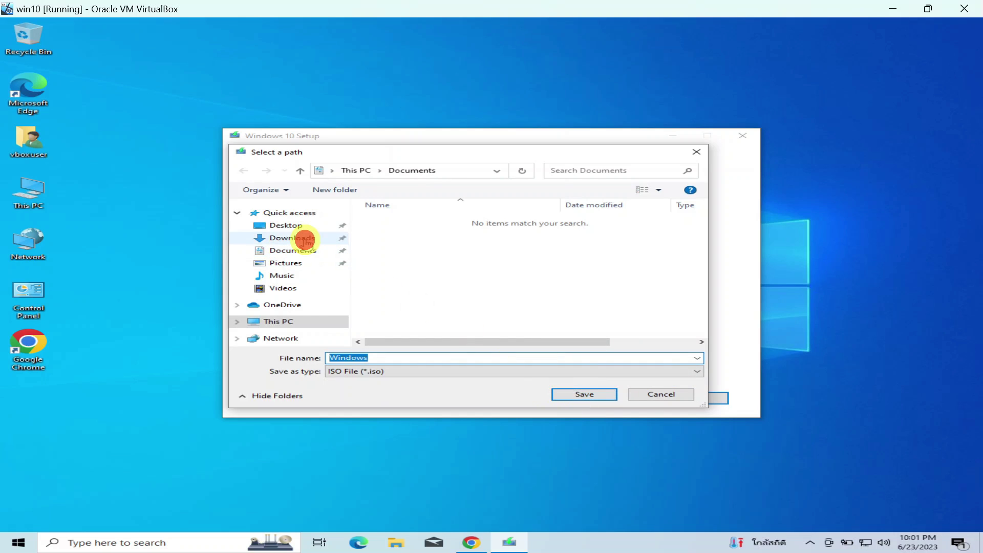
pyautogui.click(579, 393)
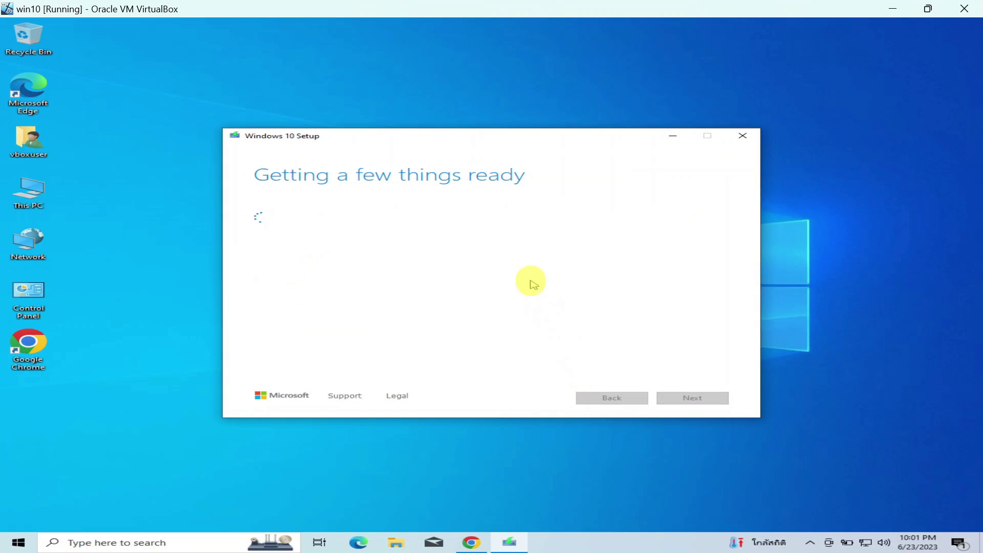